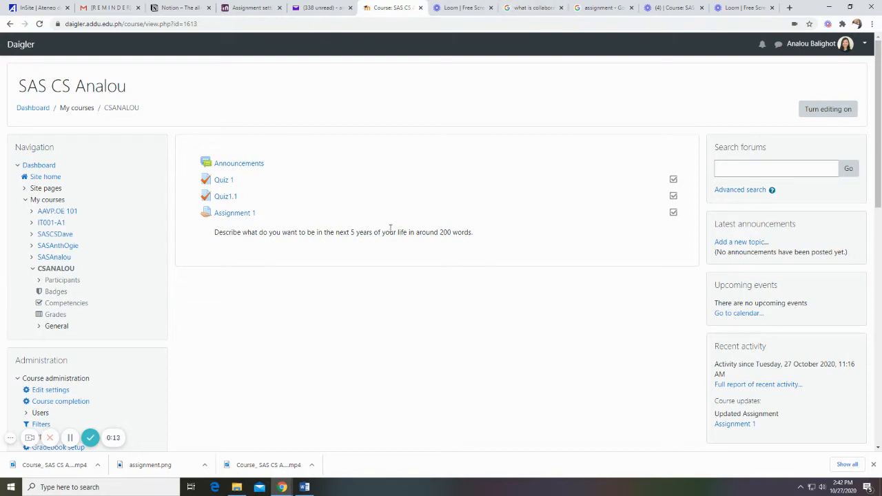
# Turn on editing for the course and open the settings of Assignment 1.
pyautogui.click(825, 114)
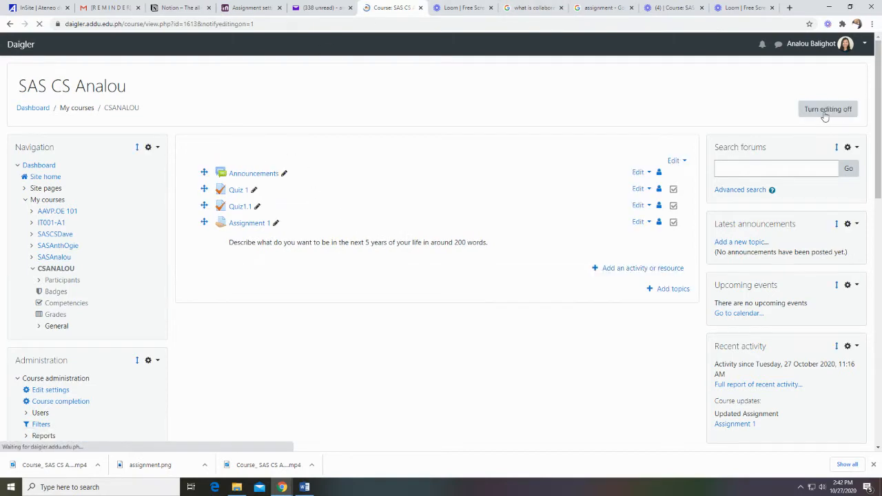
pyautogui.click(646, 222)
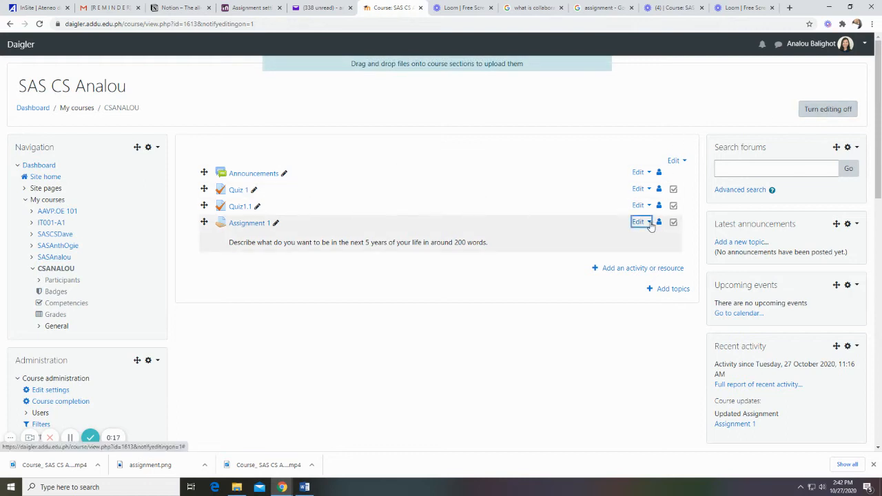
pyautogui.click(620, 222)
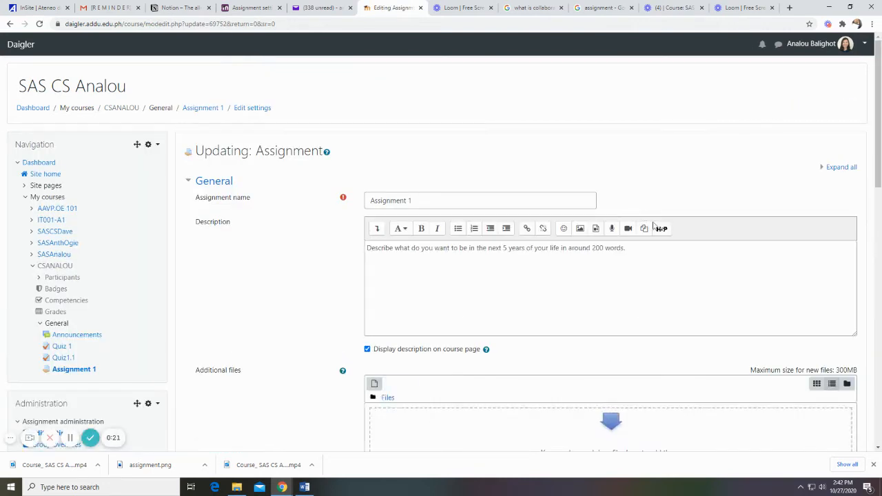
# Upload the audio file "How to Plan Your Life (Interactive Exercise)[via torchbrowser.com]" from Downloads to the assignment's additional files.
pyautogui.scroll(-2, 726, 274)
pyautogui.scroll(-1, 726, 274)
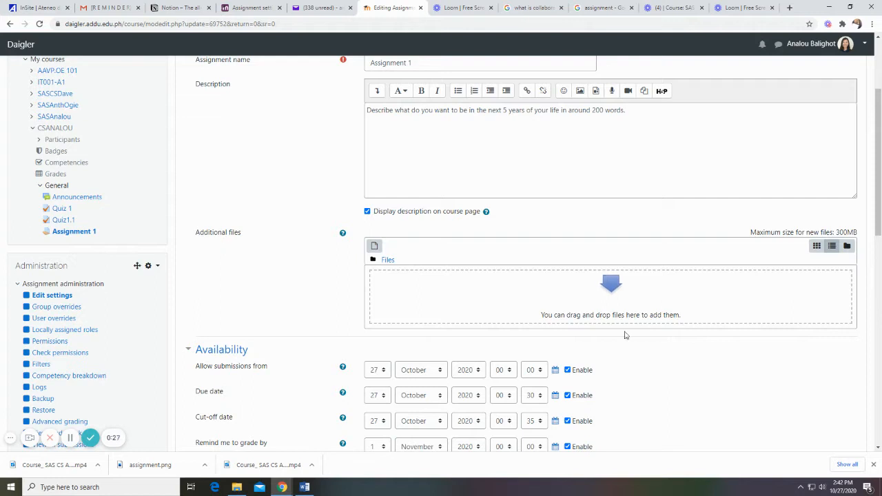
pyautogui.click(620, 303)
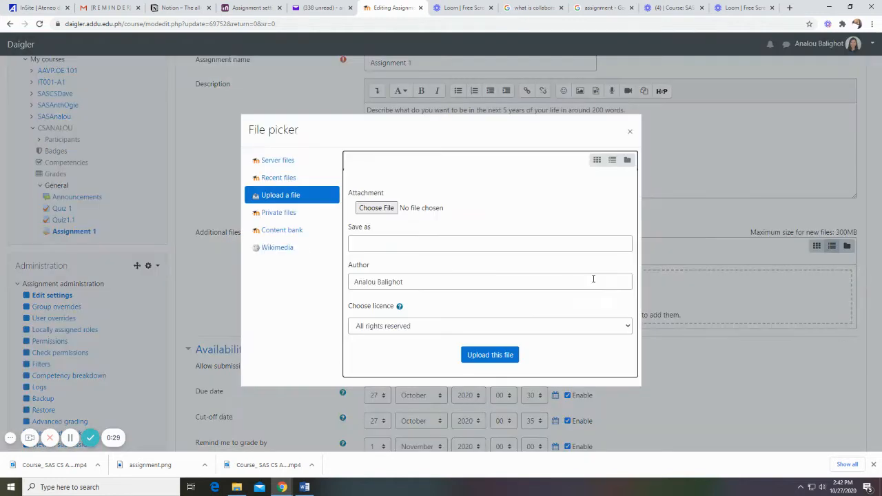
pyautogui.click(383, 208)
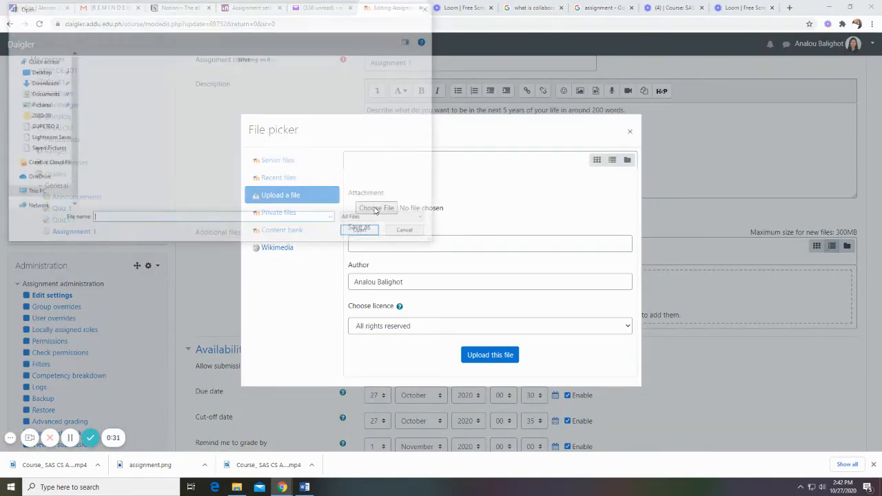
pyautogui.click(366, 139)
pyautogui.click(362, 232)
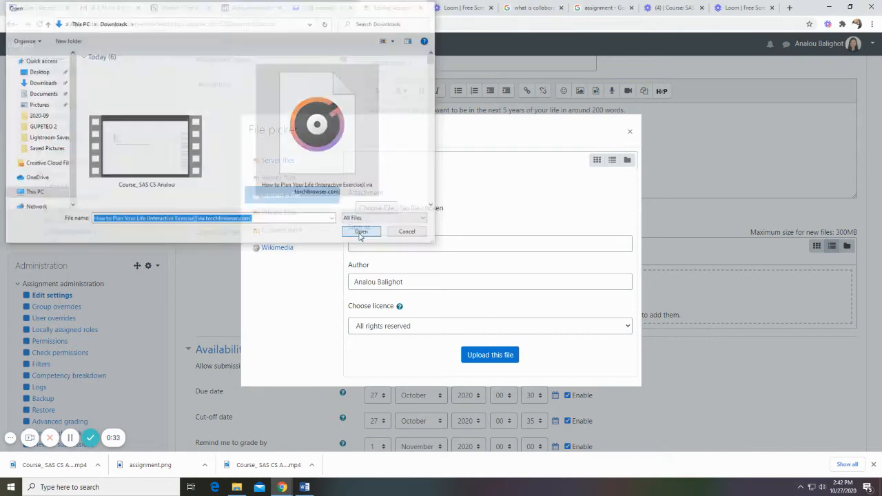
pyautogui.click(493, 359)
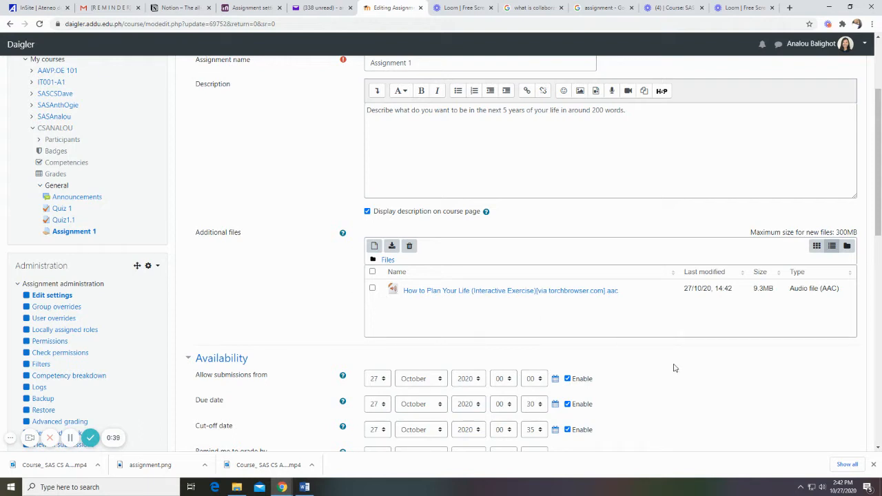
# Set the assignment's Allow submissions from date to 28 October 2020 at 08:00.
pyautogui.scroll(-2, 655, 337)
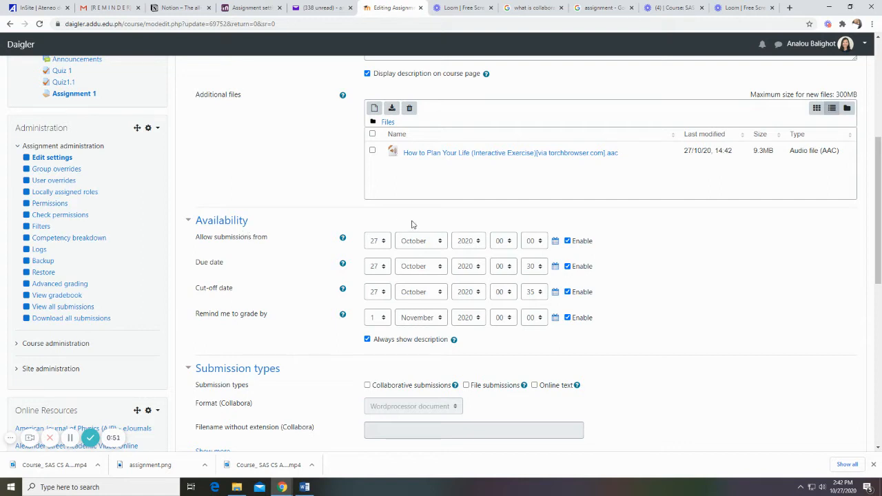
pyautogui.click(383, 244)
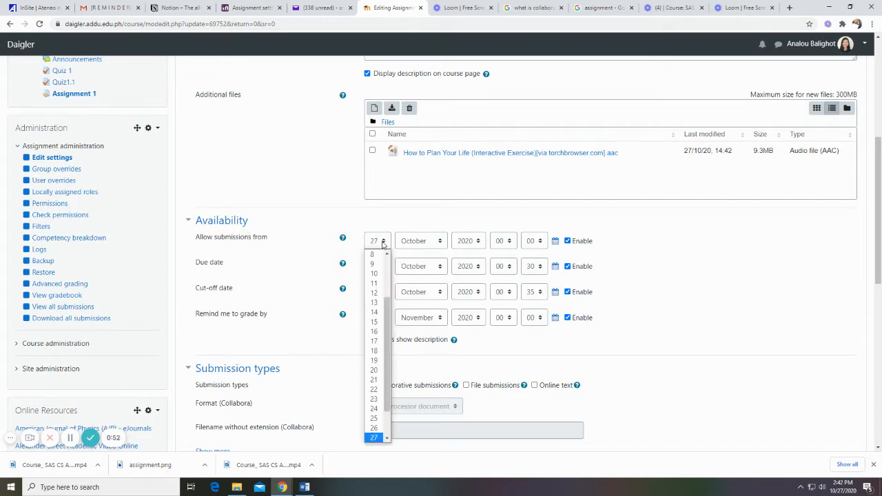
pyautogui.click(387, 438)
pyautogui.click(381, 429)
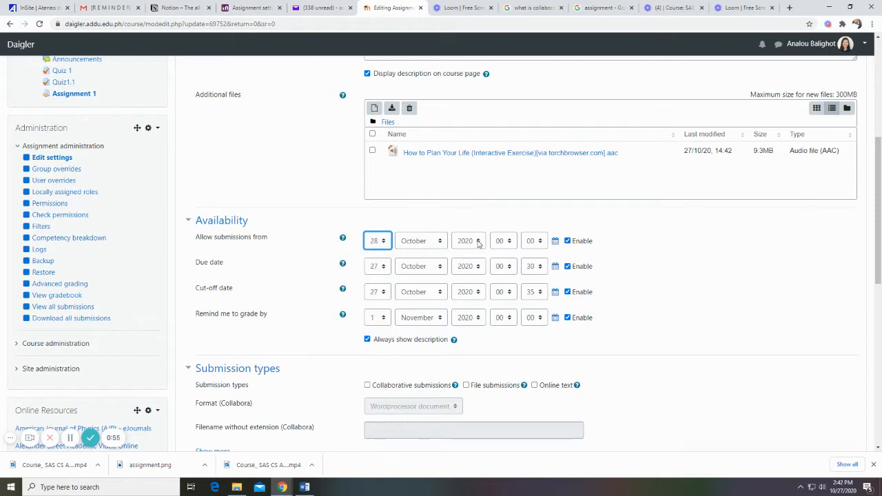
pyautogui.click(510, 241)
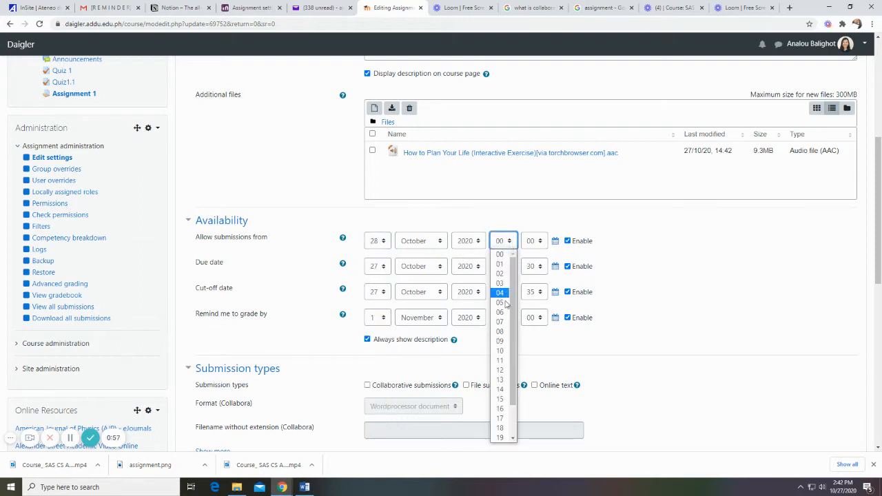
pyautogui.click(503, 337)
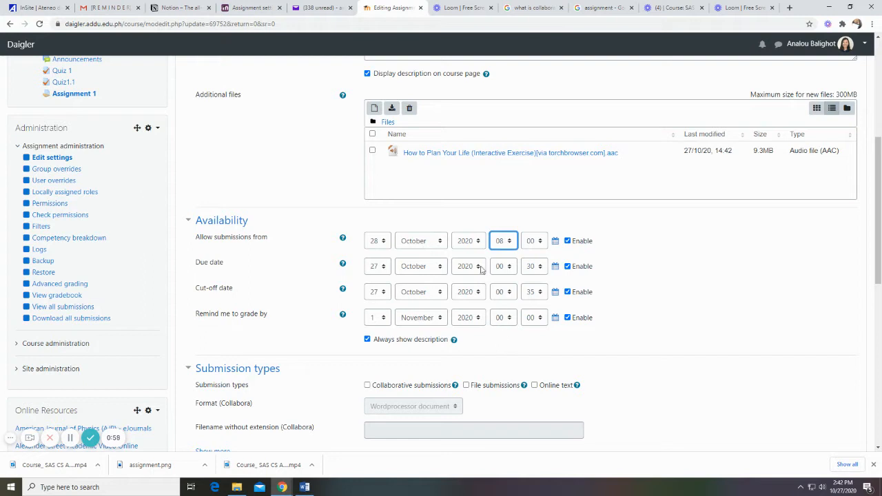
# Set the assignment's due date to 28 October 2020 at 10:00.
pyautogui.click(384, 268)
pyautogui.scroll(-1, 378, 386)
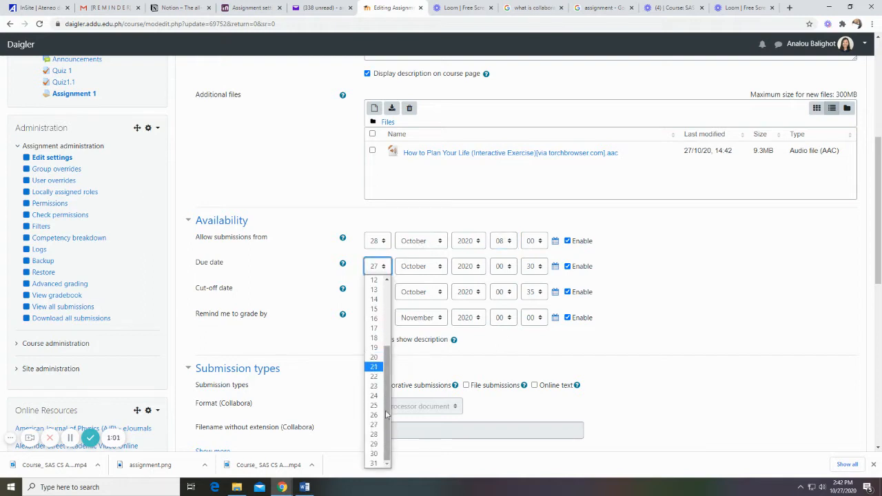
pyautogui.click(375, 436)
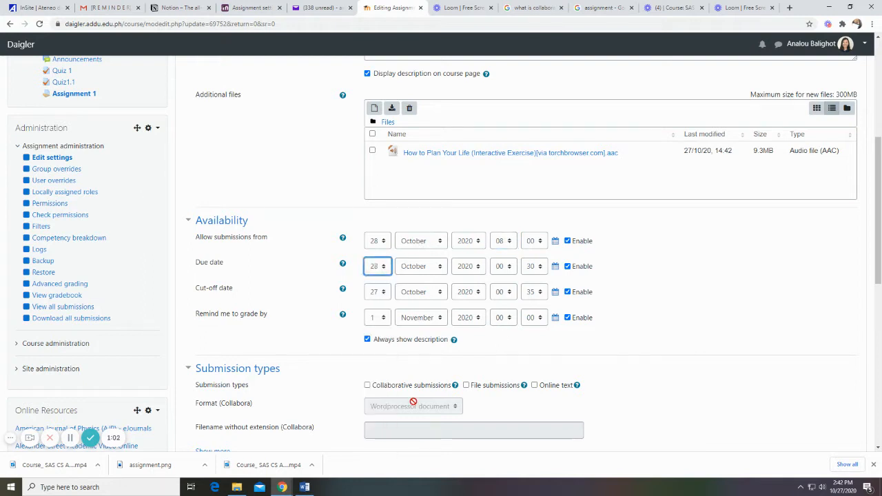
pyautogui.click(511, 268)
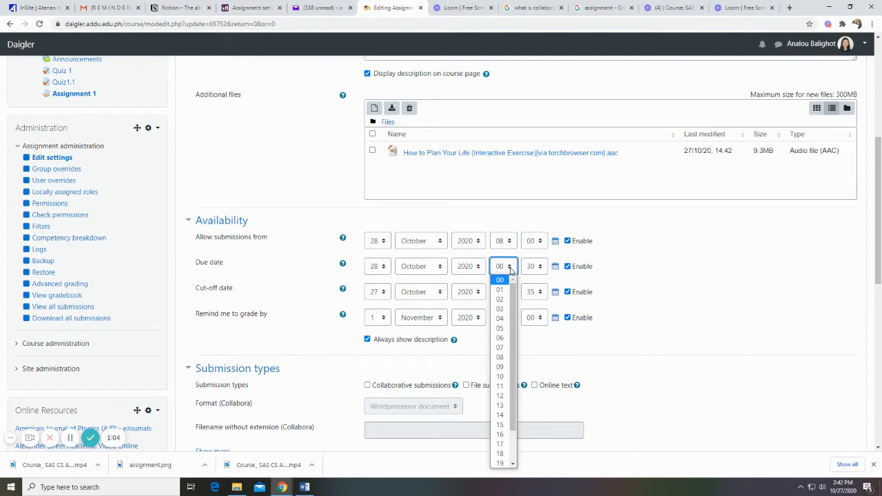
pyautogui.click(501, 376)
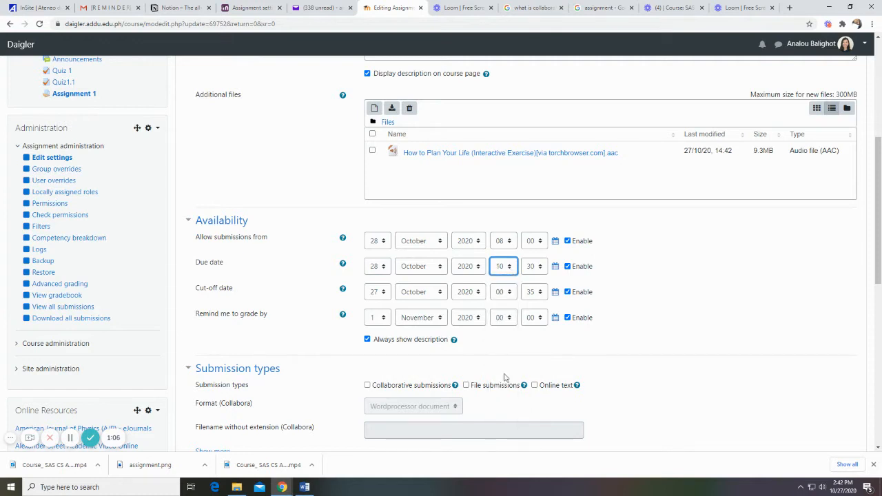
pyautogui.click(540, 270)
pyautogui.scroll(4, 534, 283)
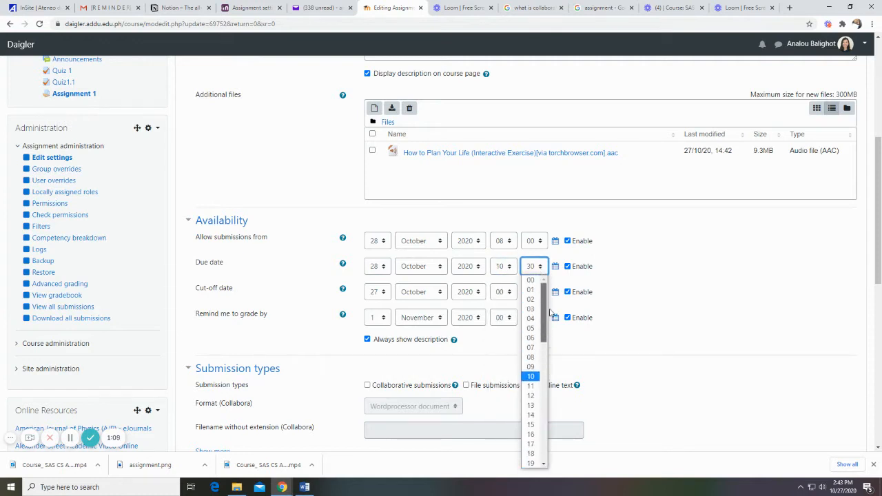
pyautogui.click(530, 280)
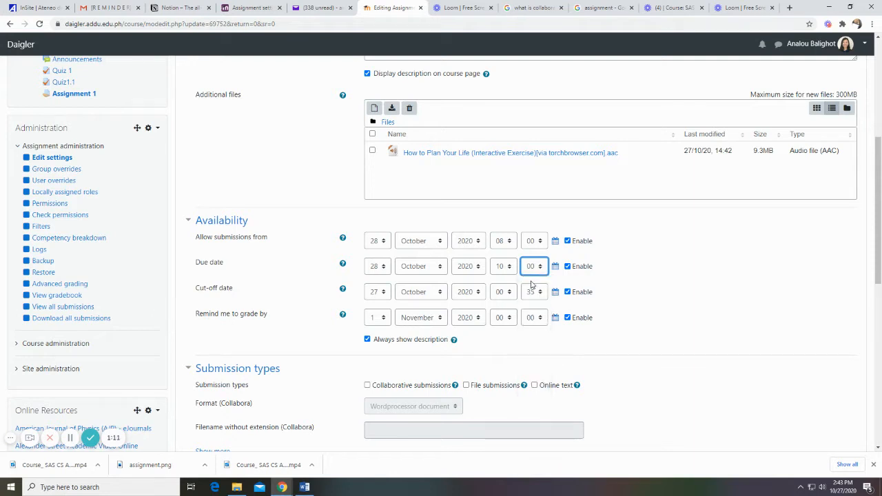
# Set the assignment's cut-off date to 28 October 2020 at 10:05.
pyautogui.click(388, 294)
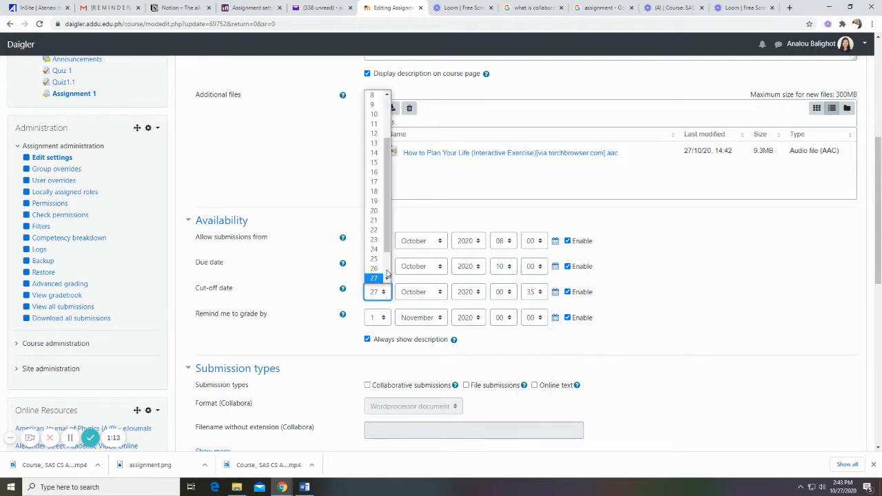
pyautogui.click(377, 270)
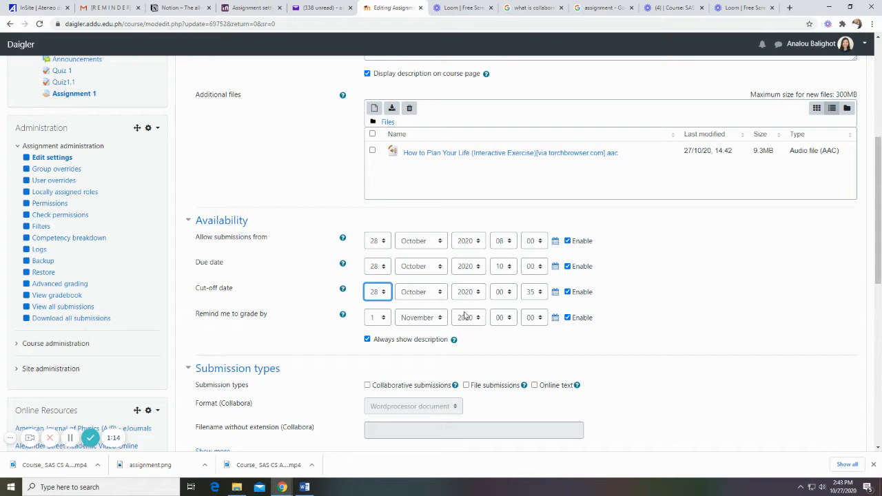
pyautogui.click(508, 292)
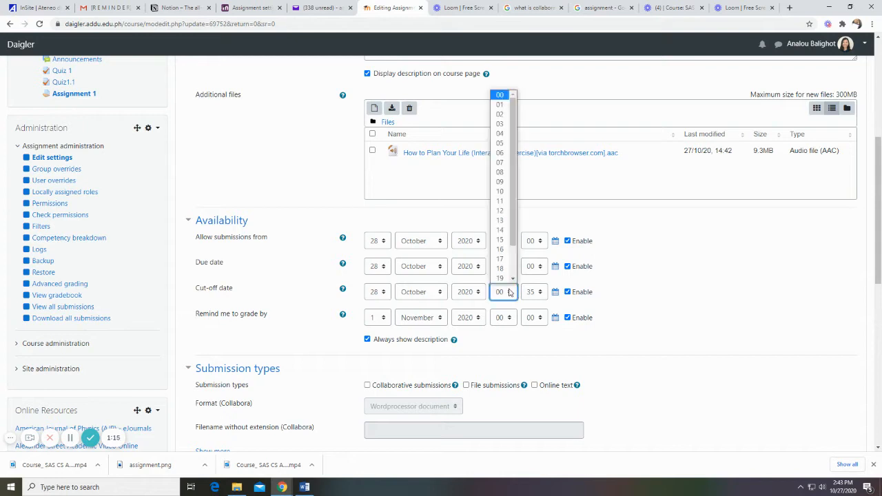
pyautogui.click(504, 192)
pyautogui.click(538, 293)
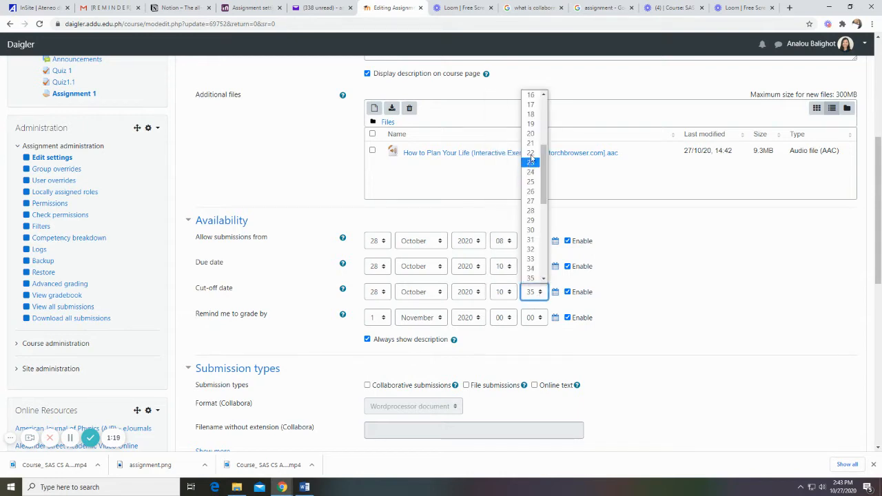
pyautogui.moveTo(545, 174); pyautogui.dragTo(544, 111)
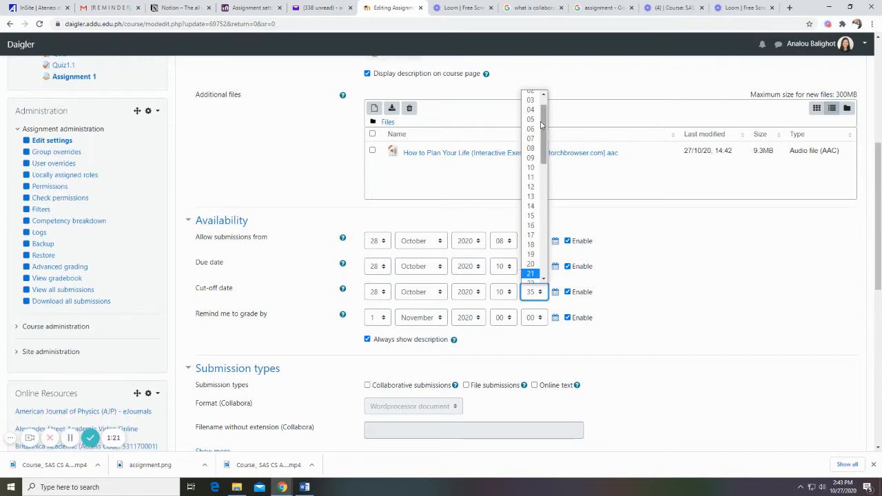
pyautogui.click(535, 122)
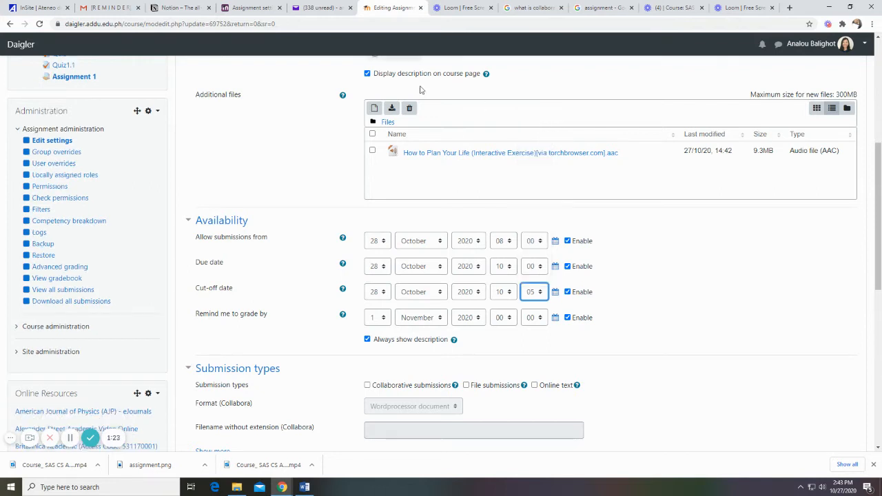
# Set the Remind me to grade by date to 2 November 2020 at 08:00.
pyautogui.click(383, 318)
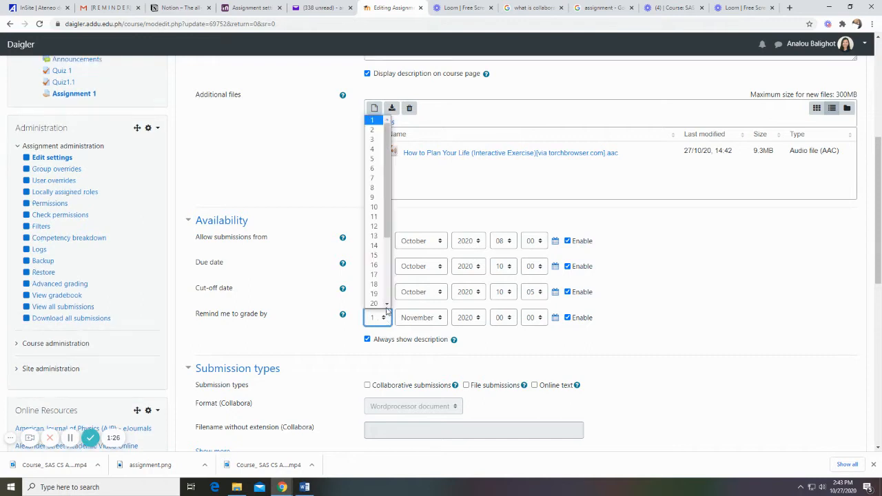
pyautogui.click(374, 130)
pyautogui.click(511, 318)
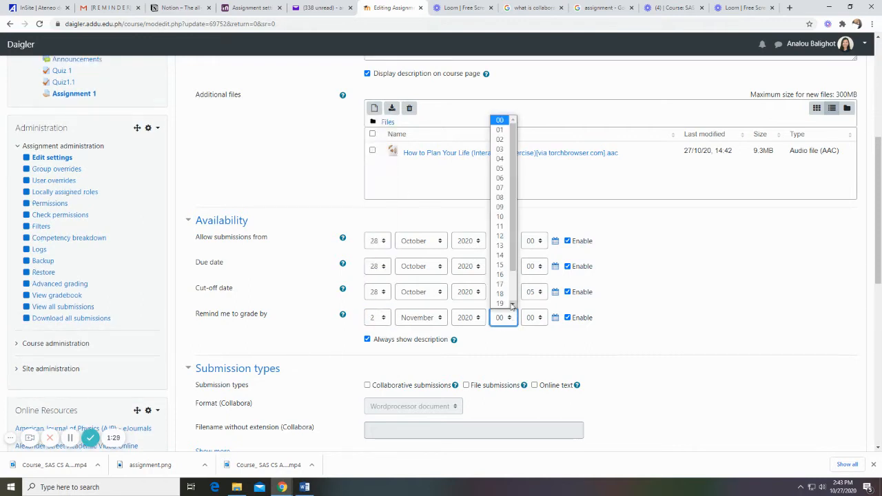
pyautogui.click(501, 198)
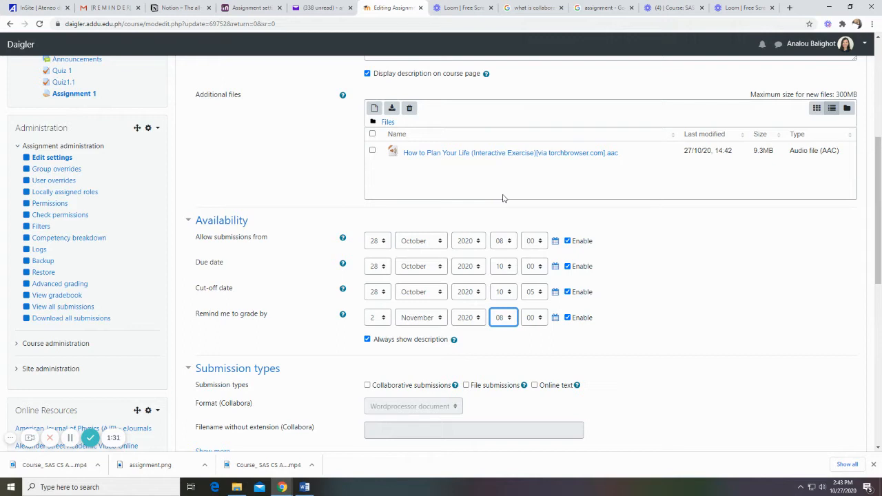
pyautogui.click(218, 264)
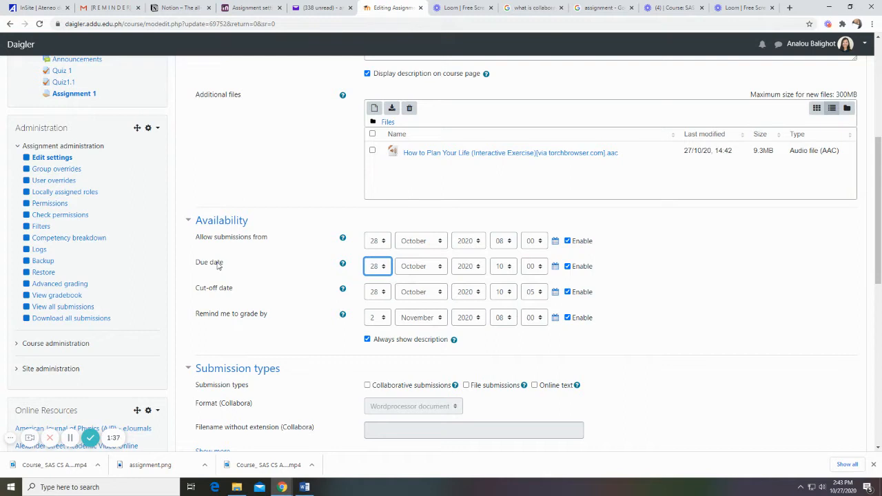
pyautogui.moveTo(201, 264); pyautogui.dragTo(247, 281)
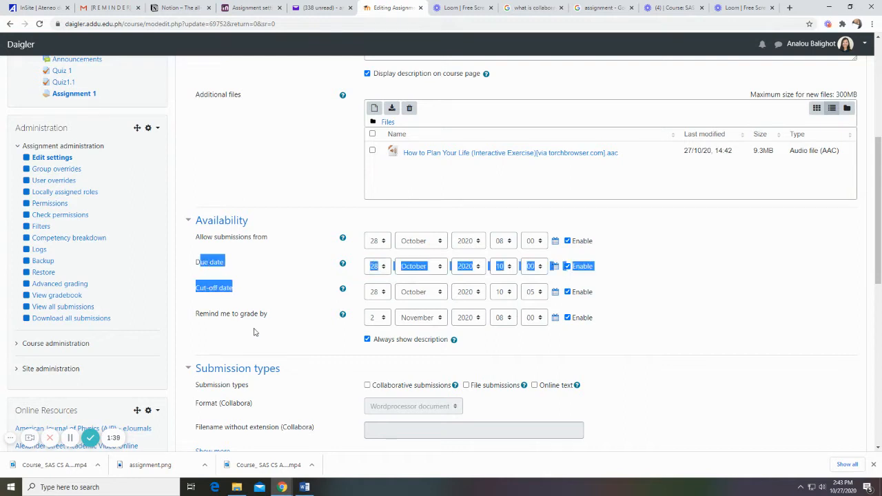
pyautogui.click(207, 323)
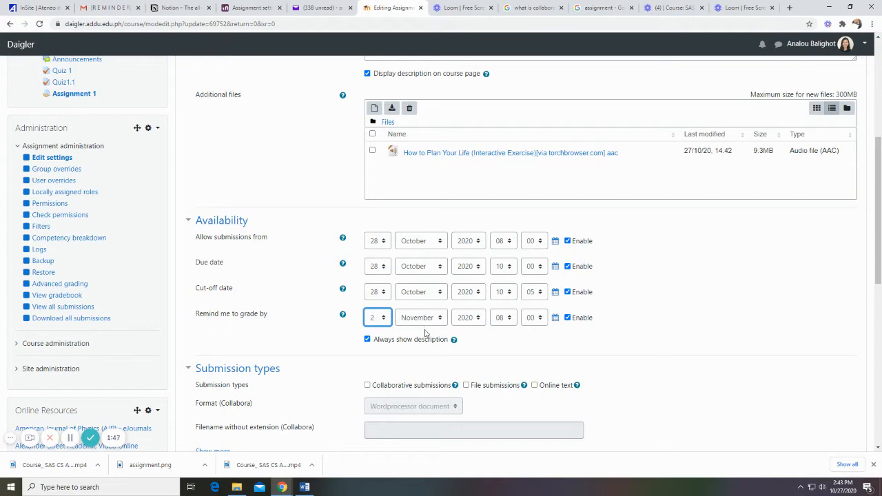
pyautogui.click(368, 342)
pyautogui.click(367, 341)
# Allow online text submissions with a word limit of 200, and also allow file submissions.
pyautogui.scroll(-2, 285, 226)
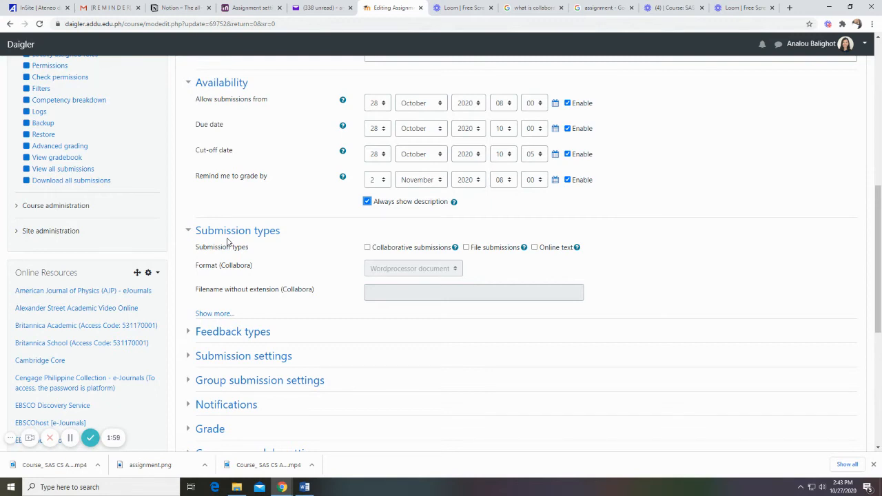
pyautogui.click(534, 248)
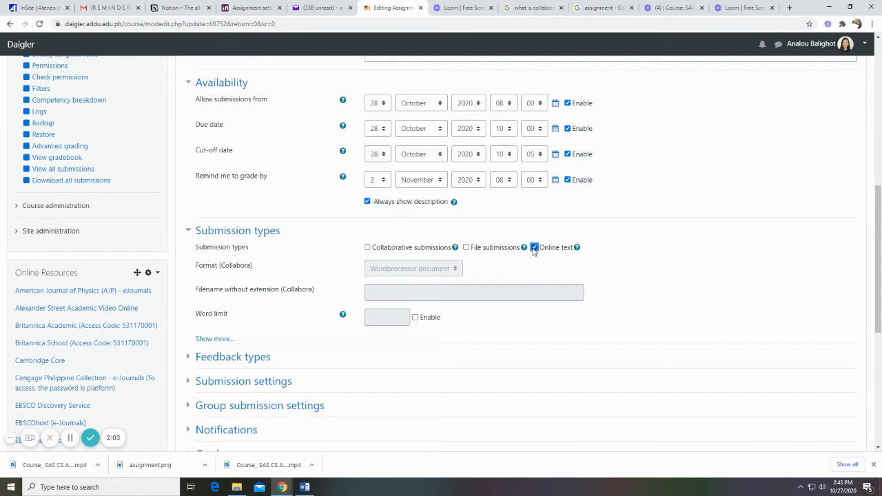
pyautogui.click(415, 317)
pyautogui.click(393, 317)
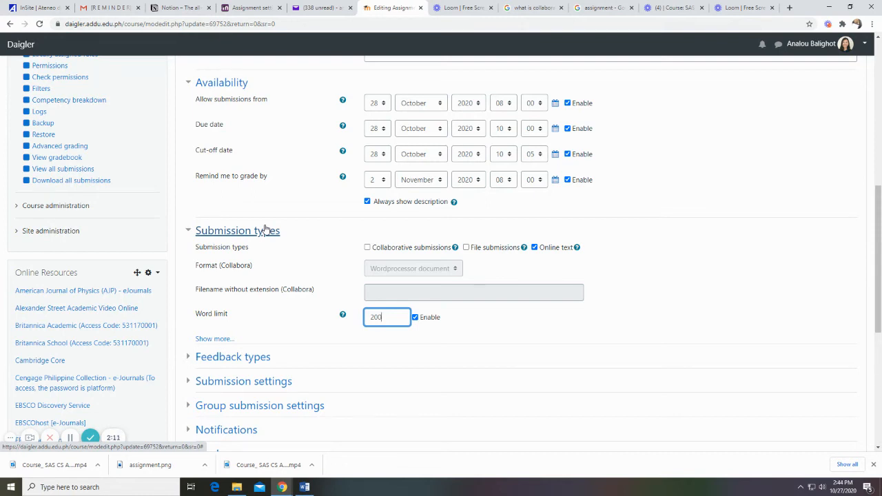
pyautogui.click(466, 247)
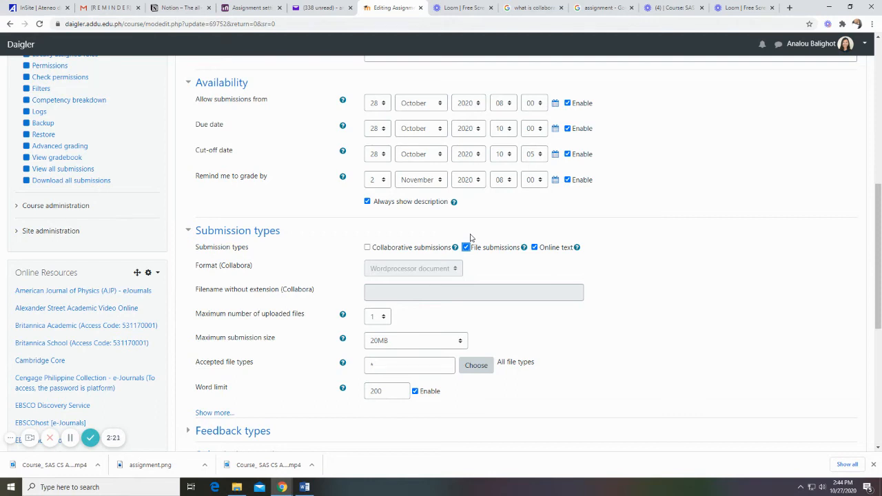
# Set the maximum number of uploaded files to 2 and the maximum submission size to 10MB.
pyautogui.click(385, 317)
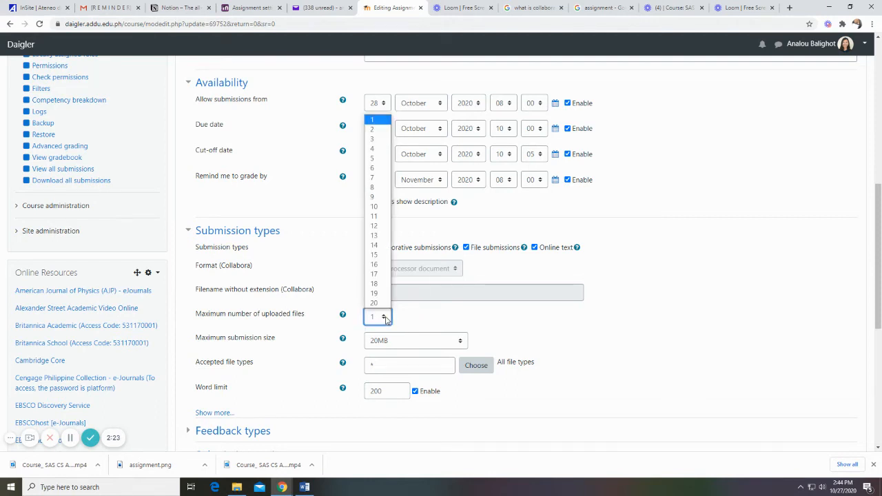
pyautogui.click(374, 130)
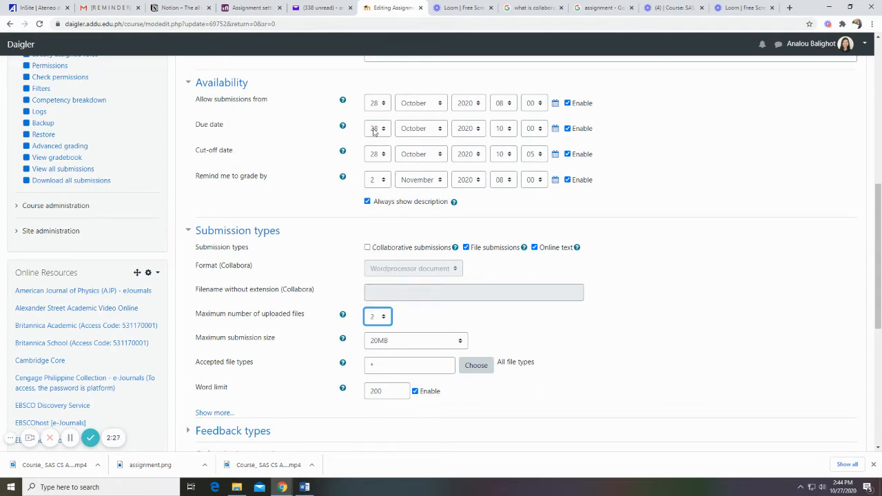
pyautogui.click(460, 342)
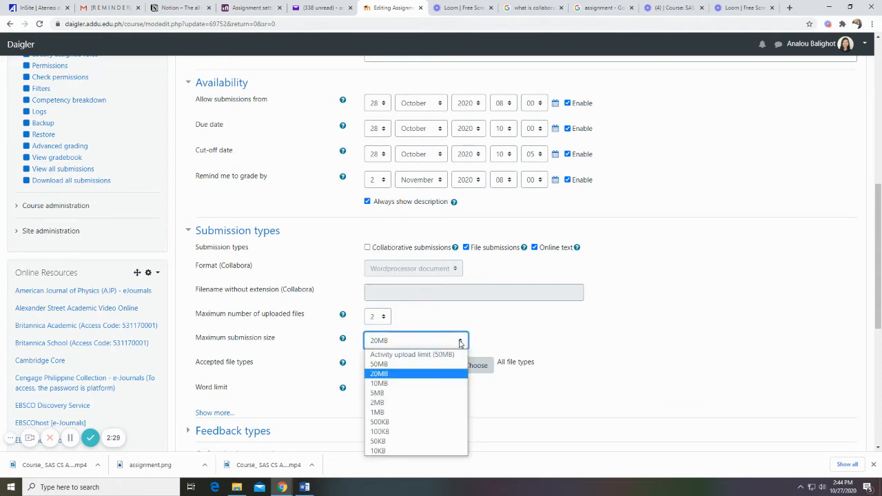
pyautogui.click(397, 383)
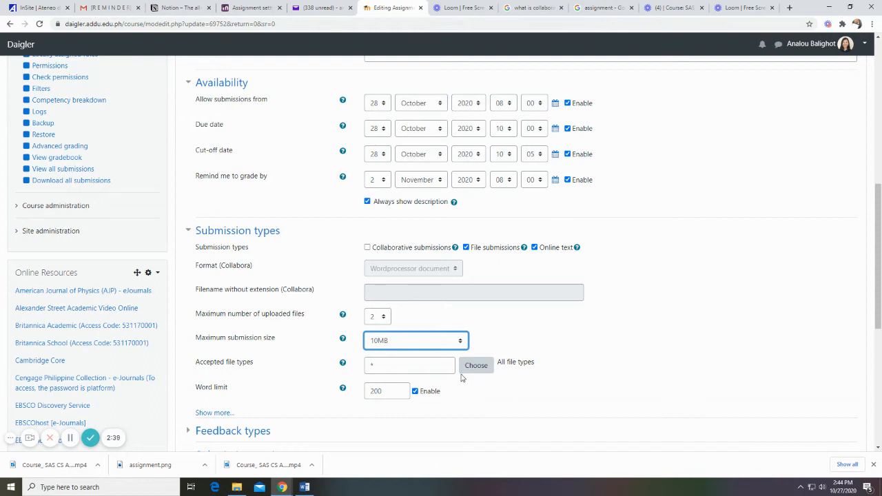
# Restrict the accepted file types to PDF documents (.pdf) and save that file type selection.
pyautogui.moveTo(429, 366); pyautogui.dragTo(367, 388)
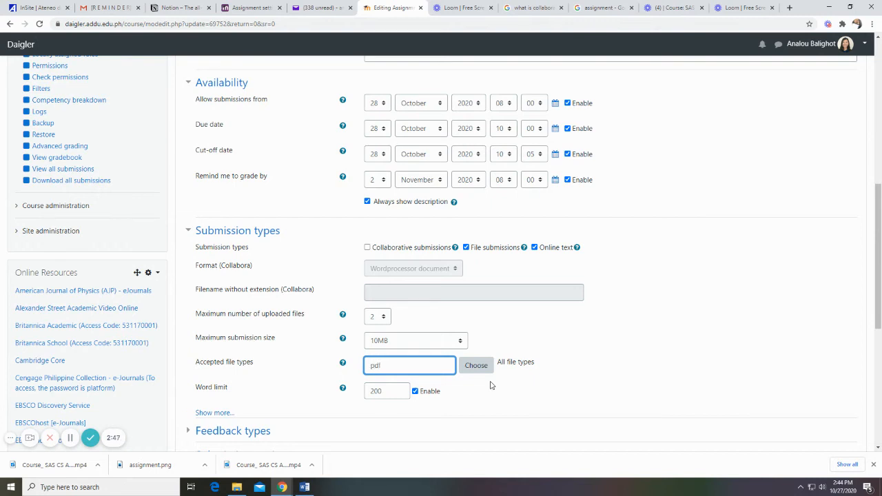
pyautogui.click(469, 365)
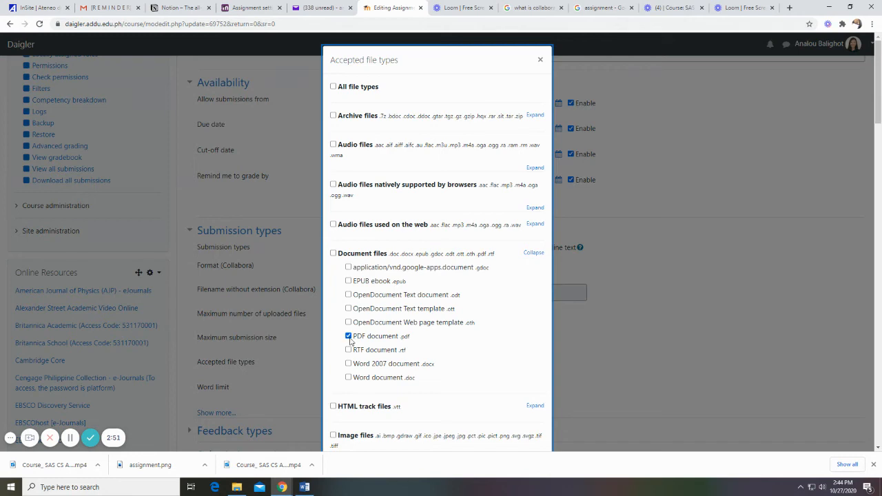
pyautogui.scroll(-15, 528, 285)
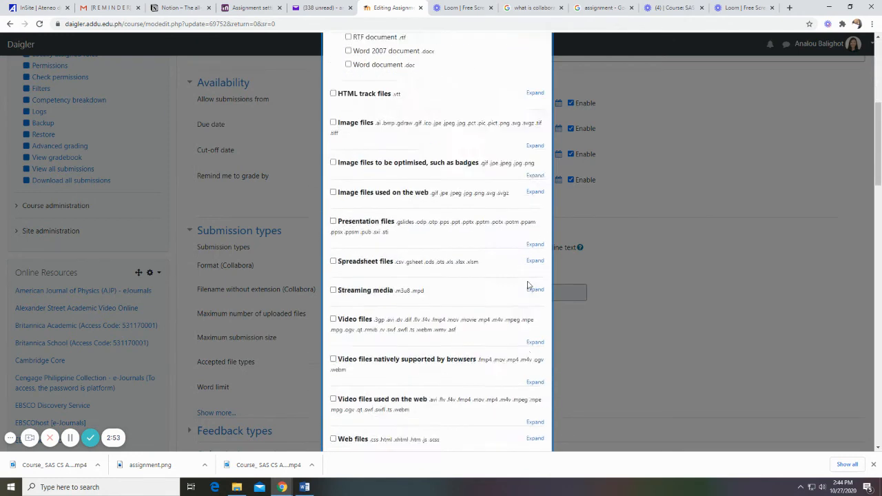
pyautogui.scroll(-10, 528, 285)
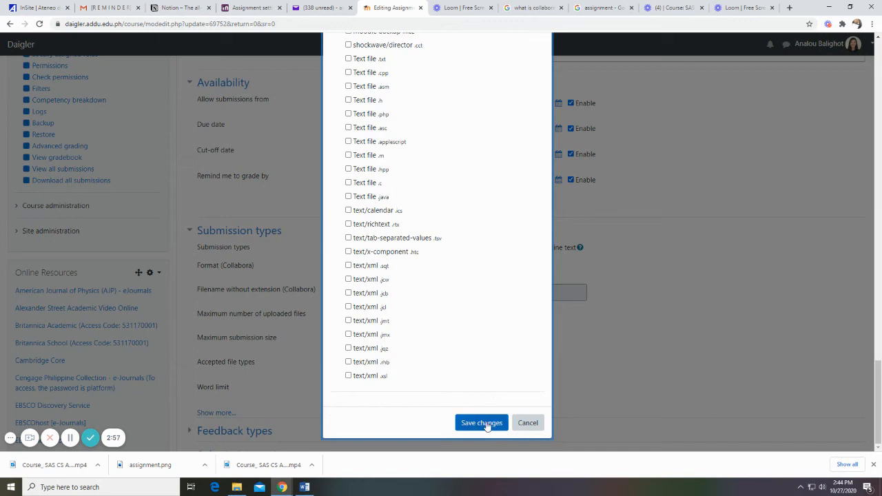
pyautogui.click(482, 423)
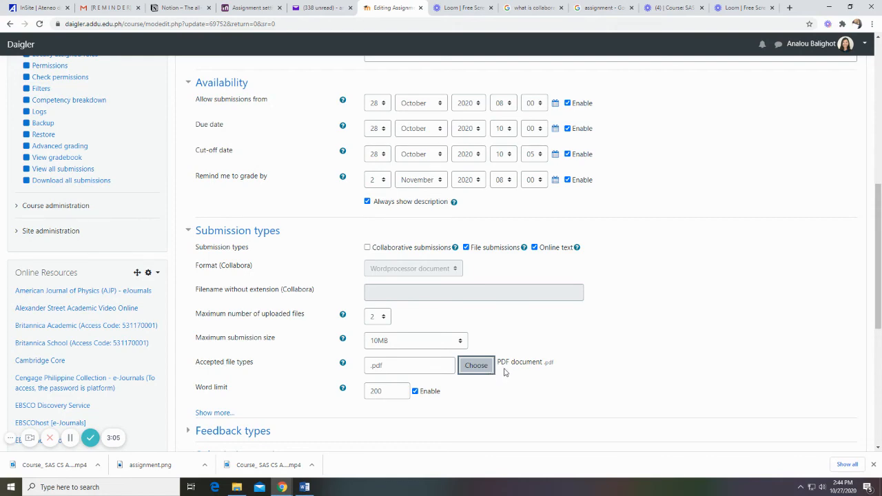
# Save the assignment settings and display the Assignment 1 page.
pyautogui.scroll(-5, 504, 372)
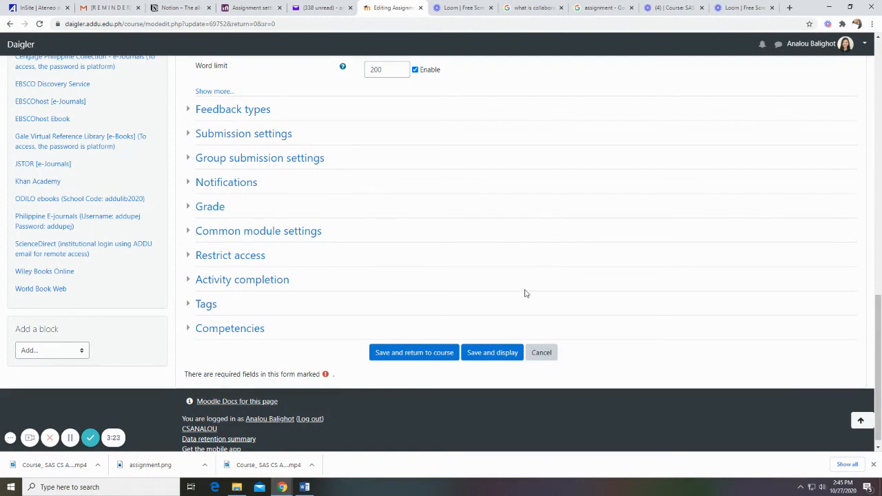
pyautogui.click(493, 356)
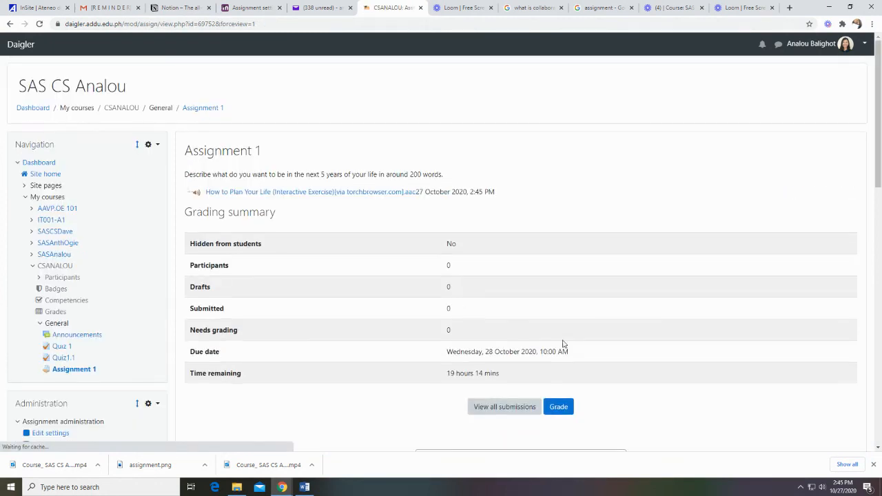
pyautogui.tripleClick(667, 224)
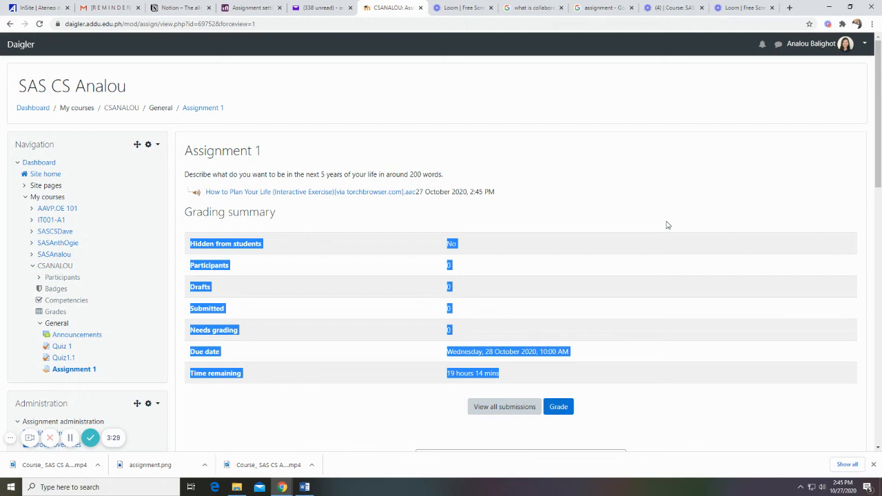
pyautogui.click(667, 225)
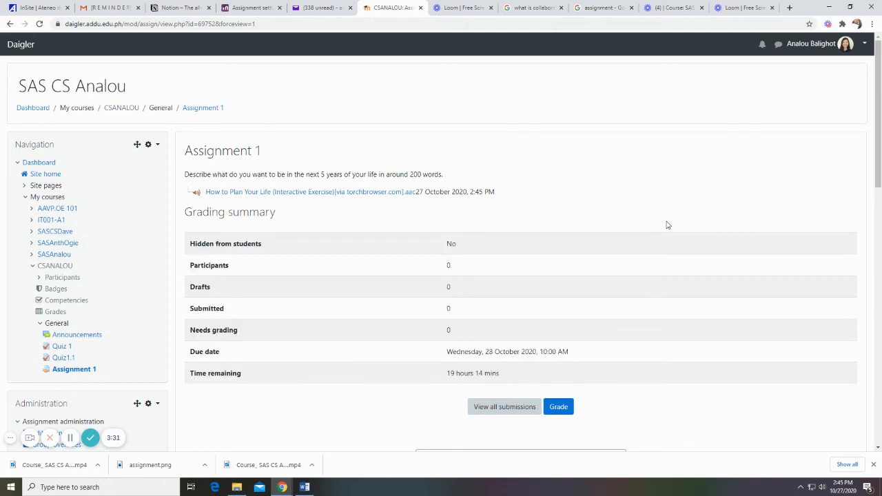